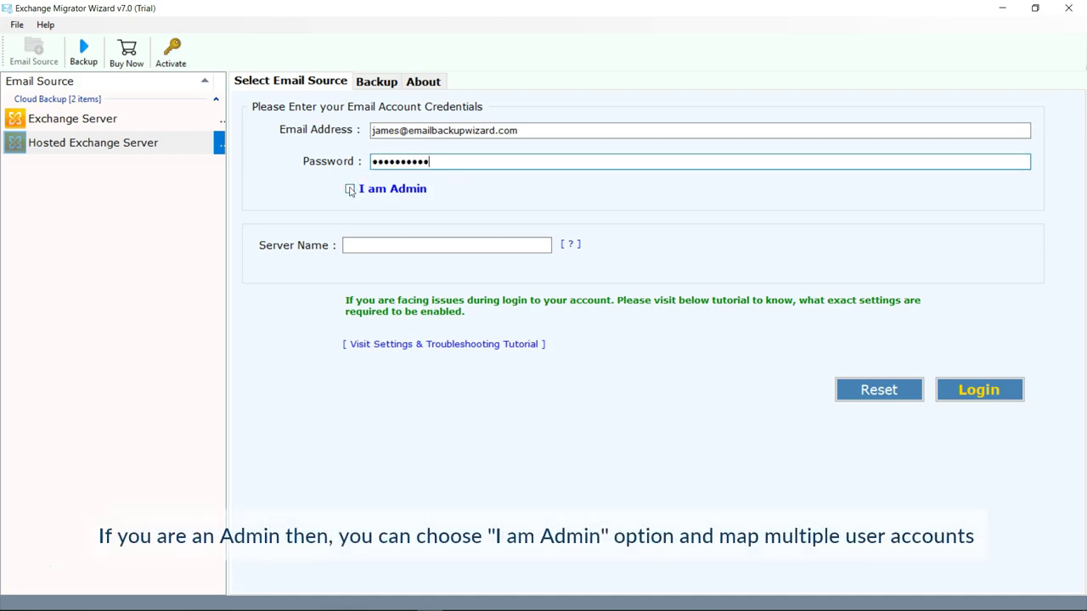
- Set the source server name to imap.us.exg7.exghost.com, leave the admin option off and log in to the Hosted Exchange account
left_click(349, 189)
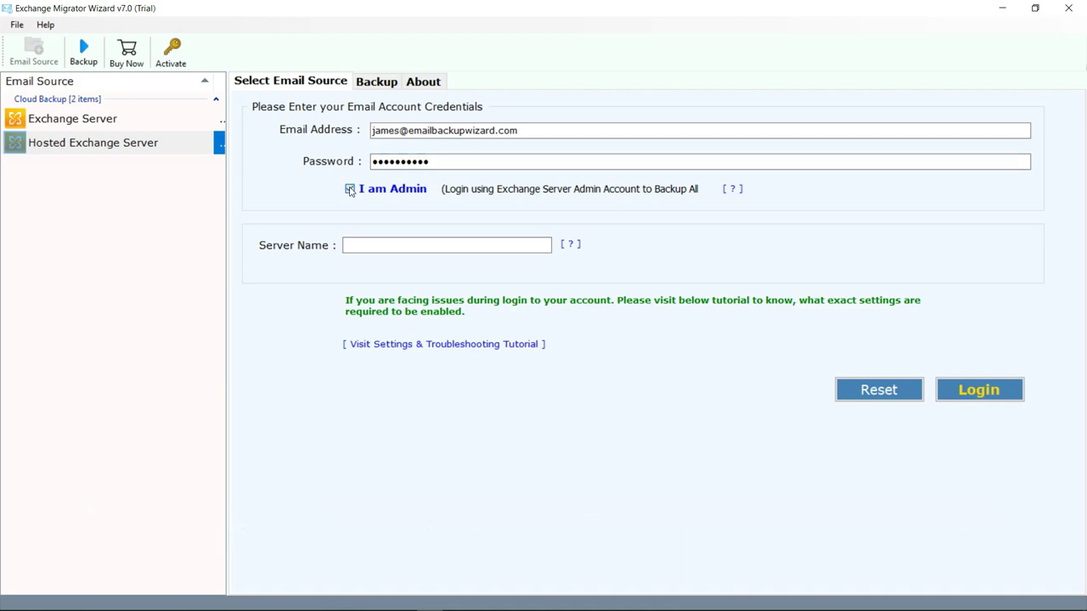
left_click(349, 189)
left_click(348, 245)
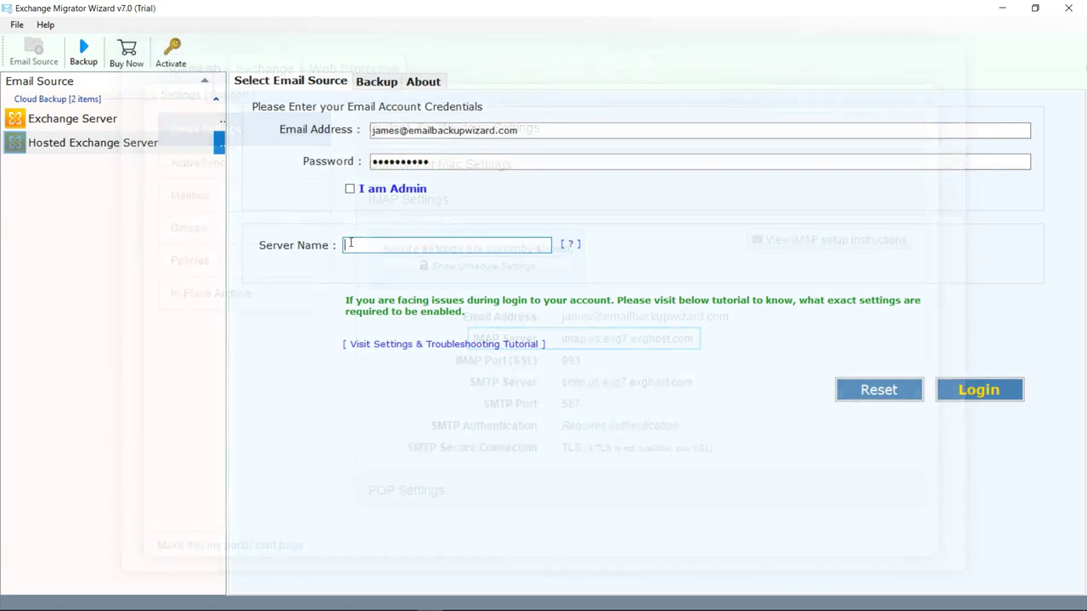
type("imap")
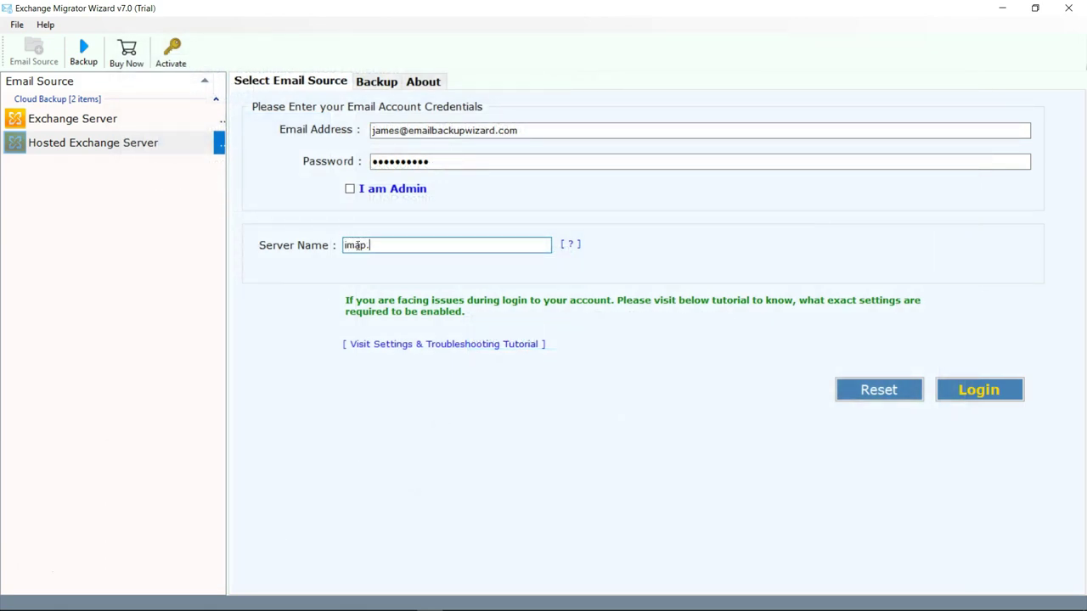
type(".us.exg7.exghost.com")
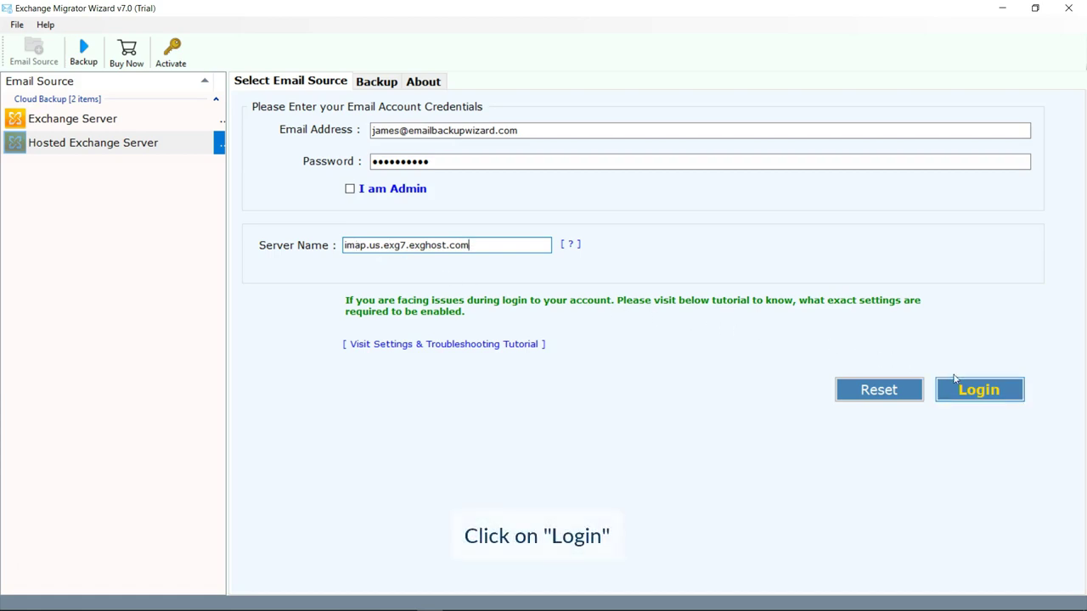
left_click(981, 392)
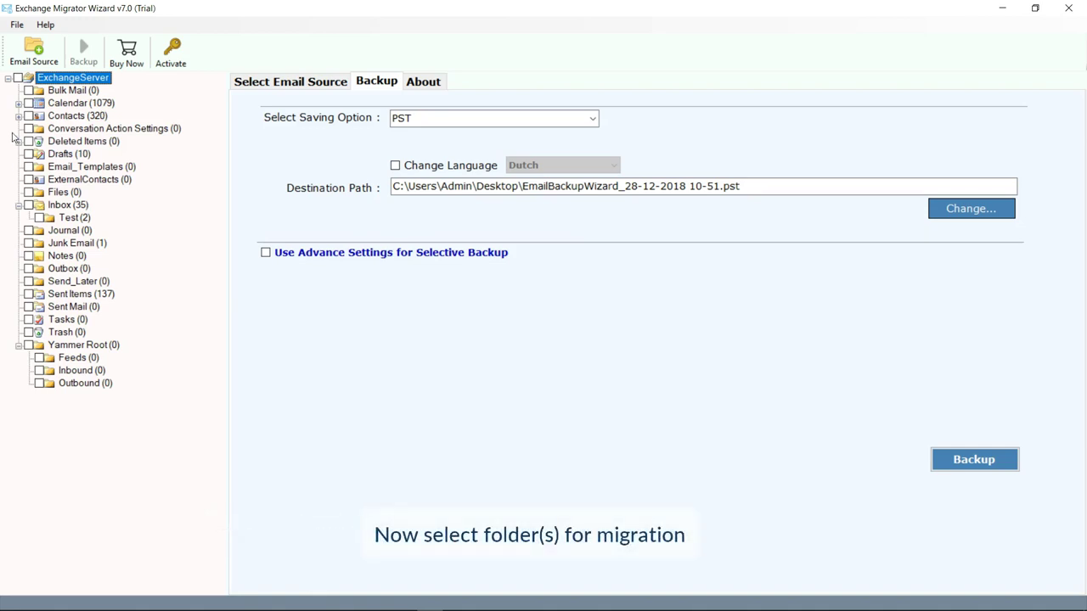
- Include all ExchangeServer mailbox folders in the migration and choose Exchange Server as the saving option
left_click(18, 78)
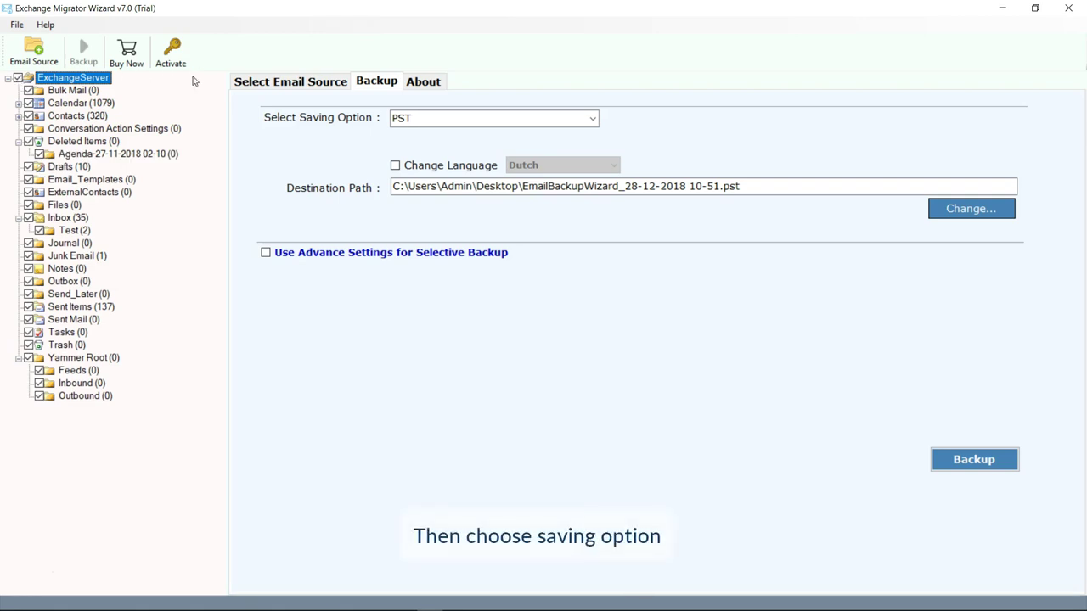
left_click(592, 118)
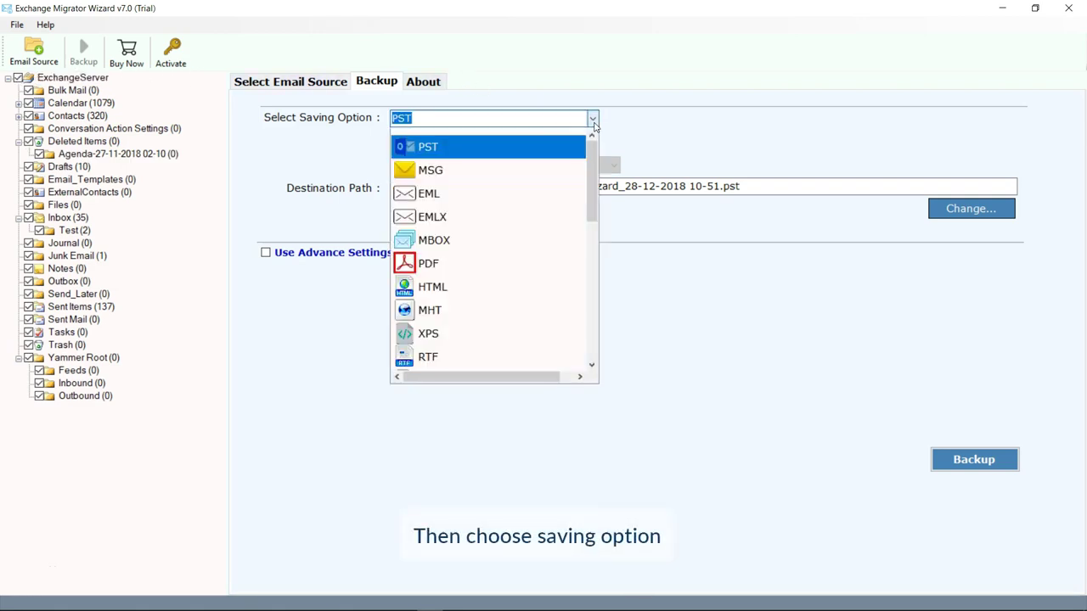
left_click_drag(593, 156, 592, 303)
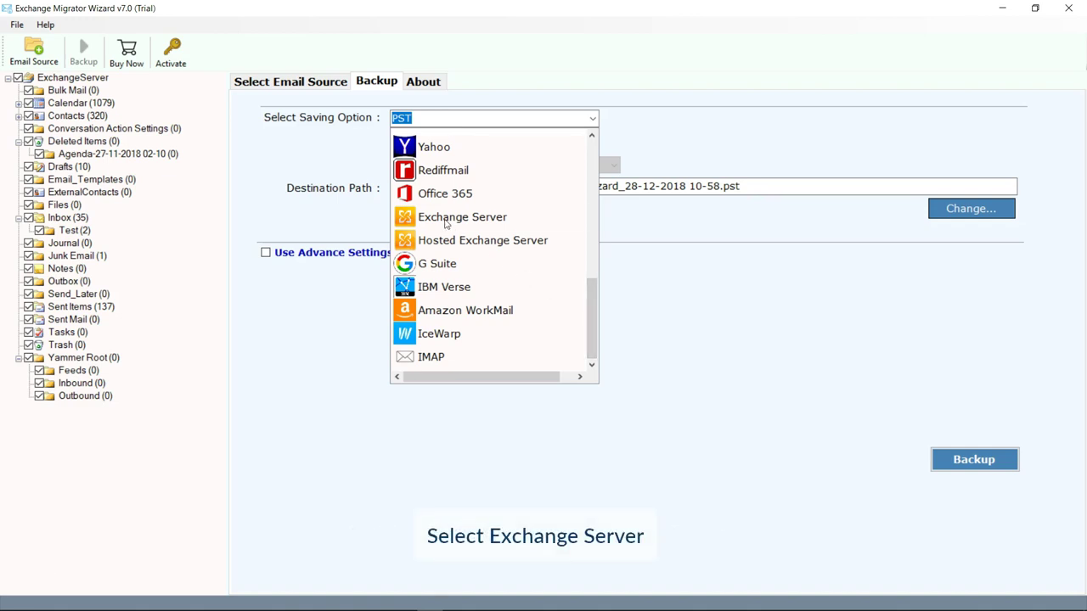
left_click(445, 218)
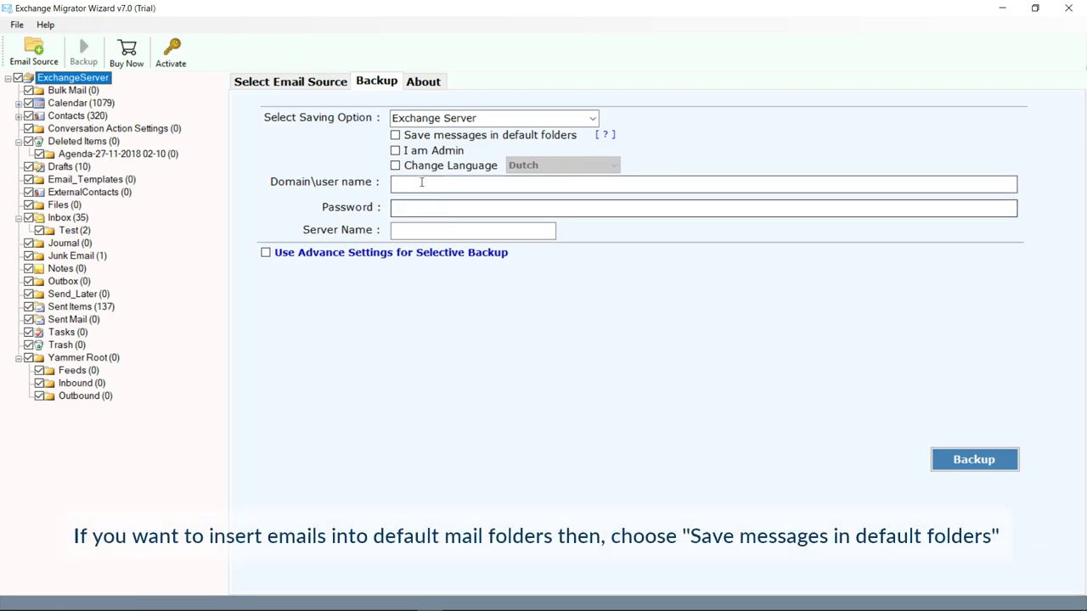
left_click(395, 136)
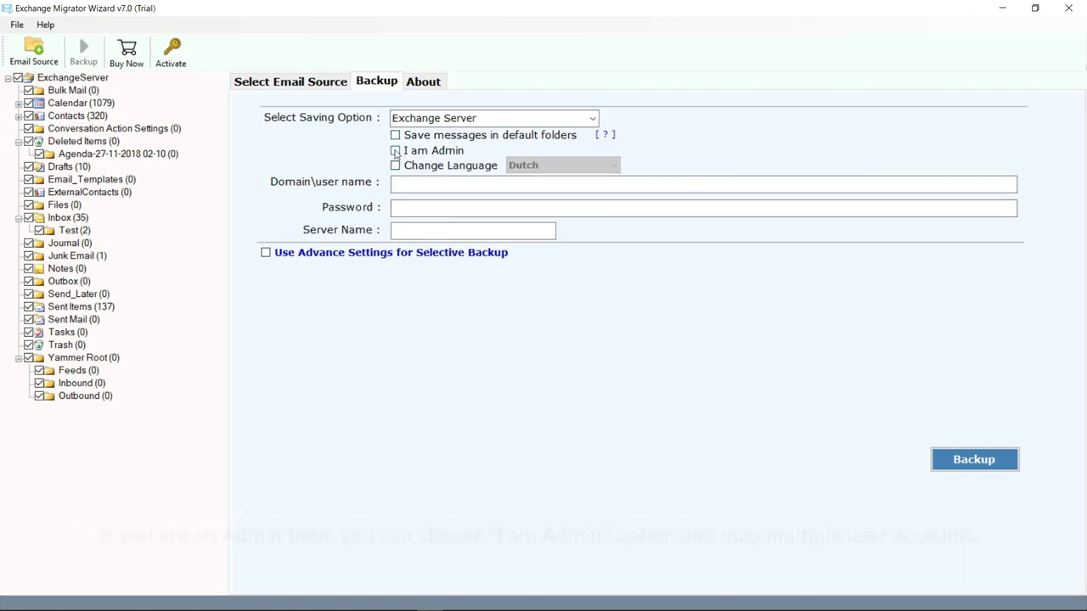
left_click(396, 152)
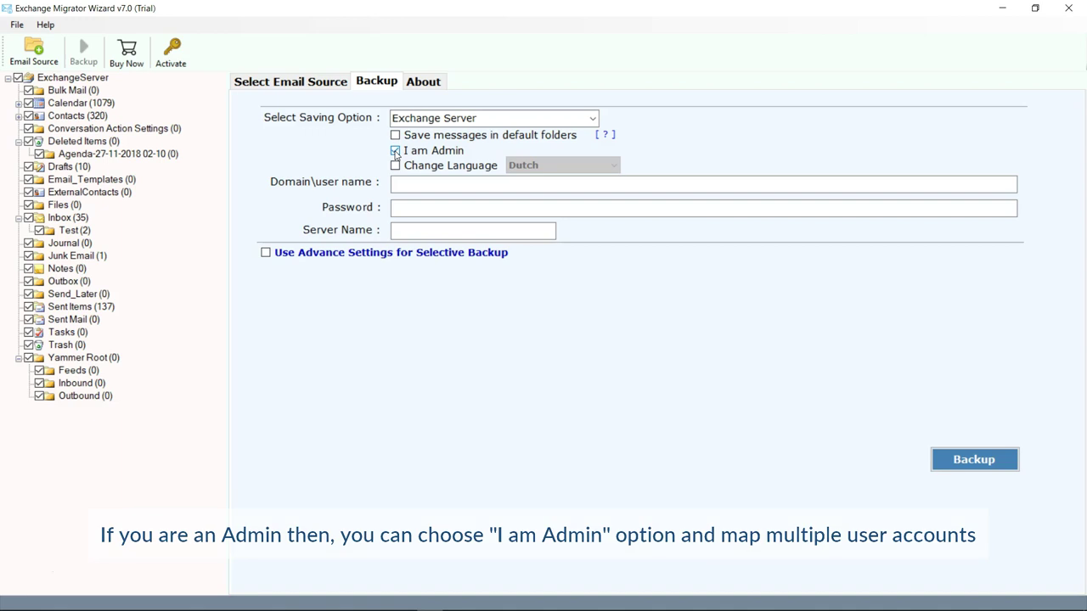
left_click(396, 151)
left_click(395, 166)
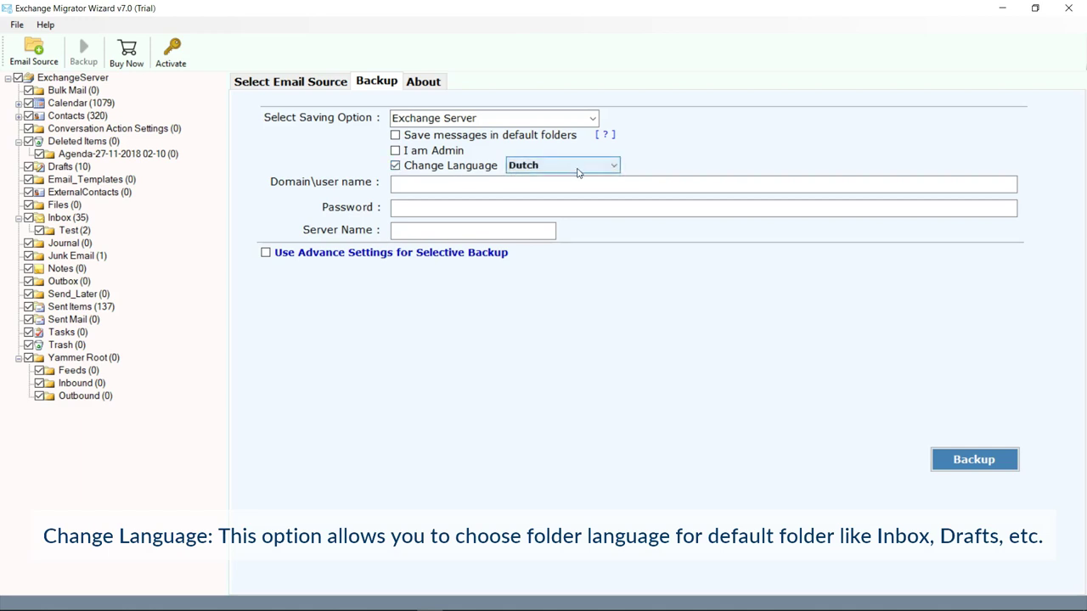
left_click(613, 165)
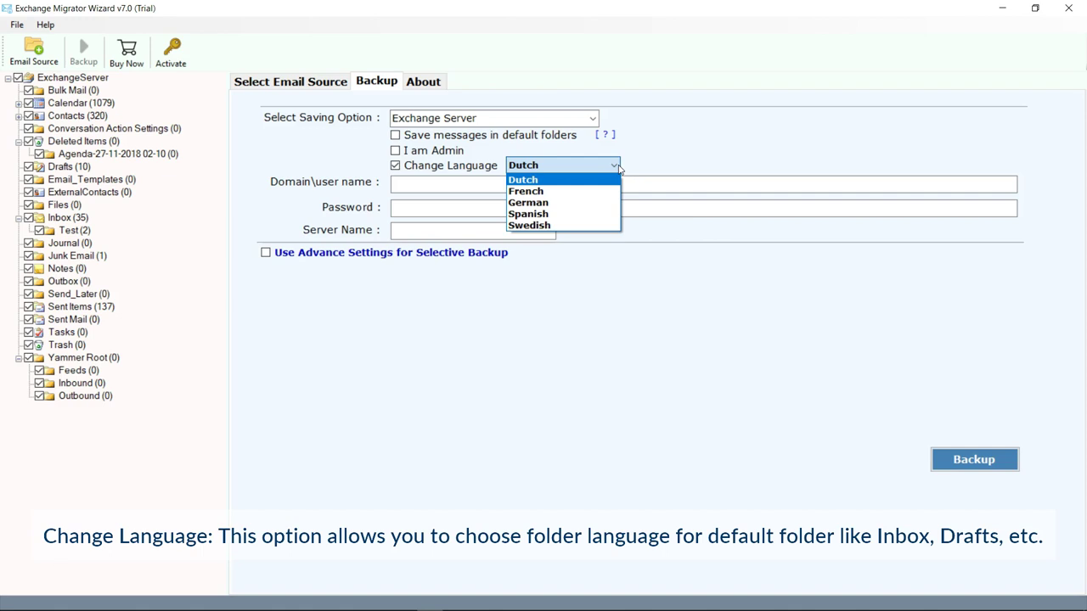
left_click(619, 167)
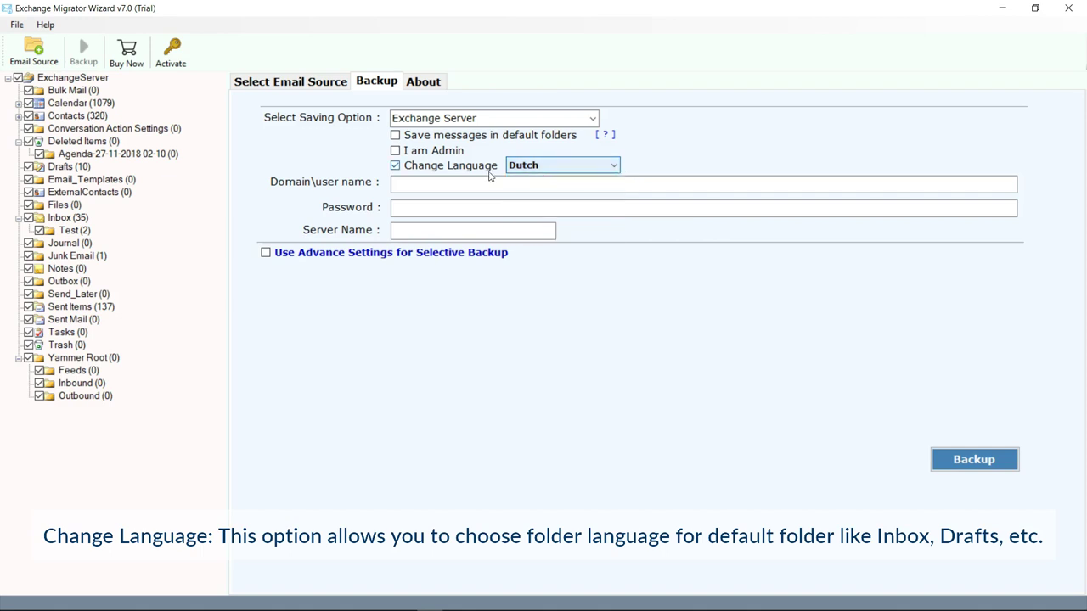
left_click(395, 165)
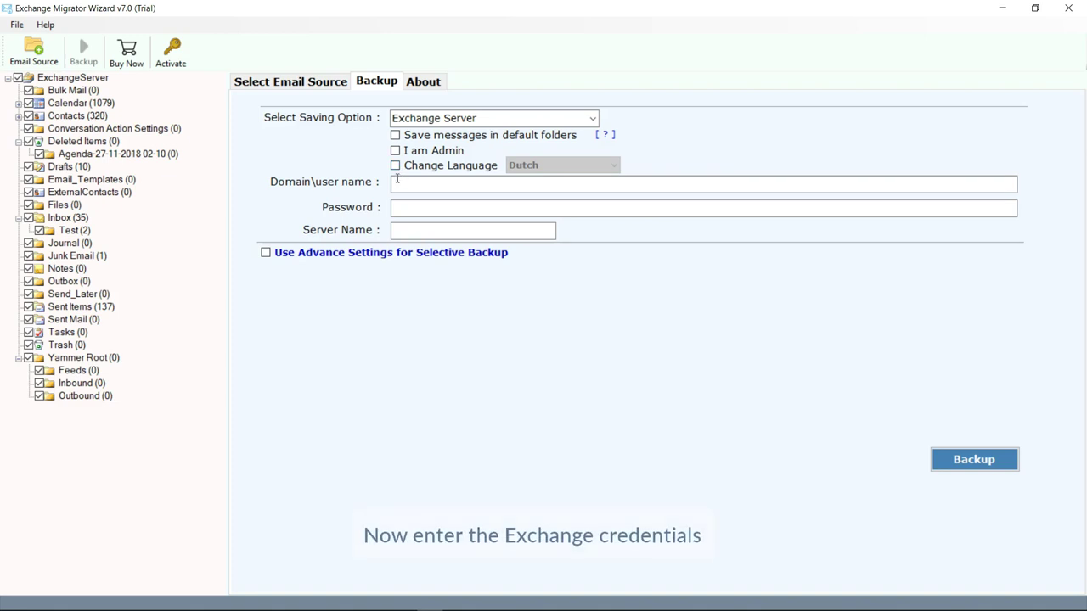
- Enter emw\administrator as the destination domain and user name, fill in the account password, and set the server name to mail.recoverytools.com
left_click(394, 184)
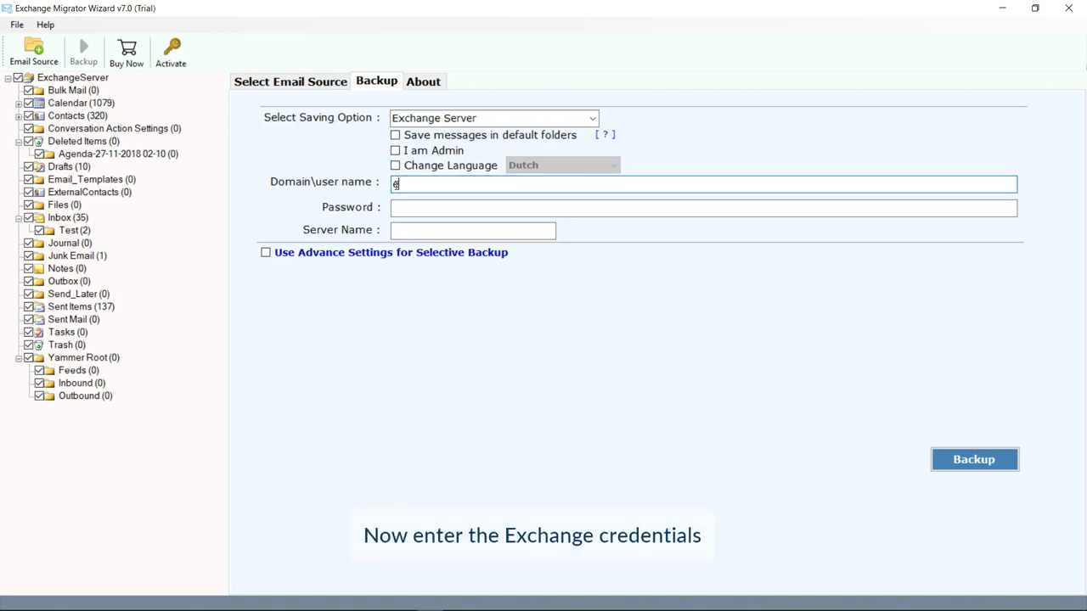
type("emw\\administrator")
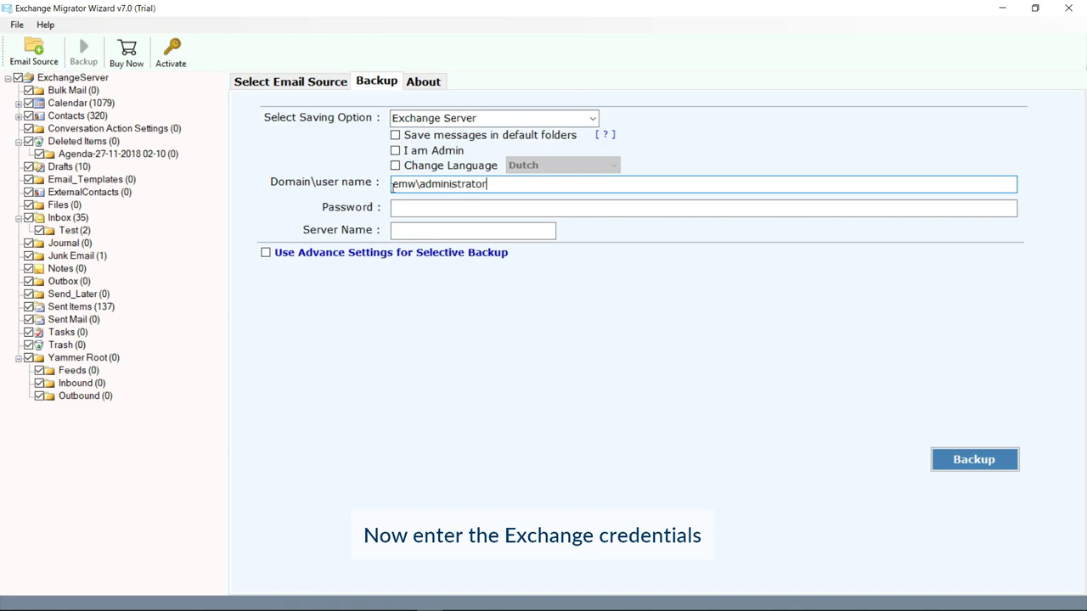
left_click(394, 208)
type("•••••••")
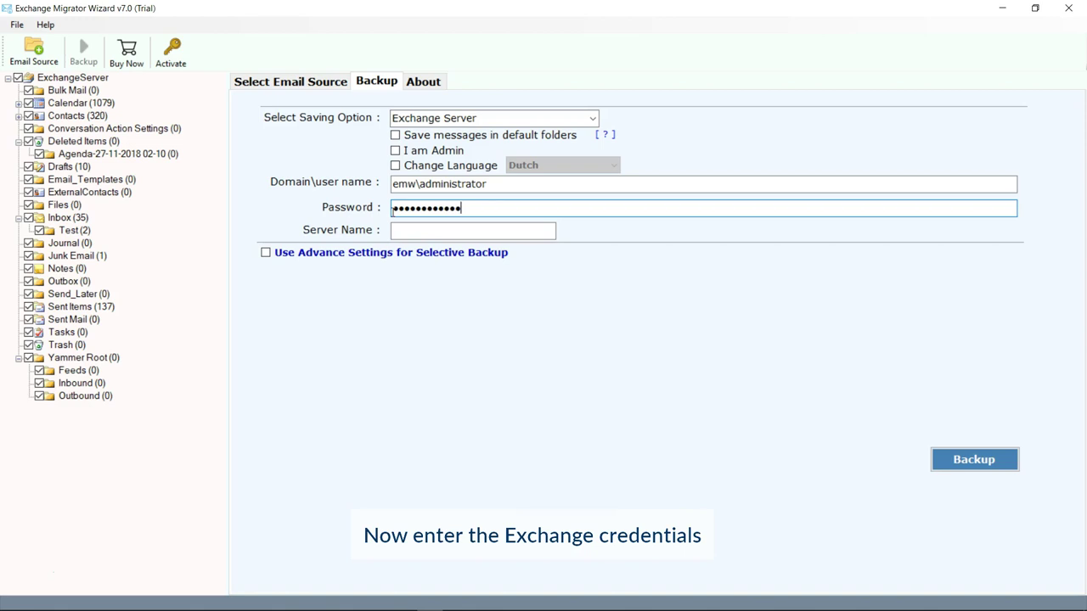
left_click(394, 232)
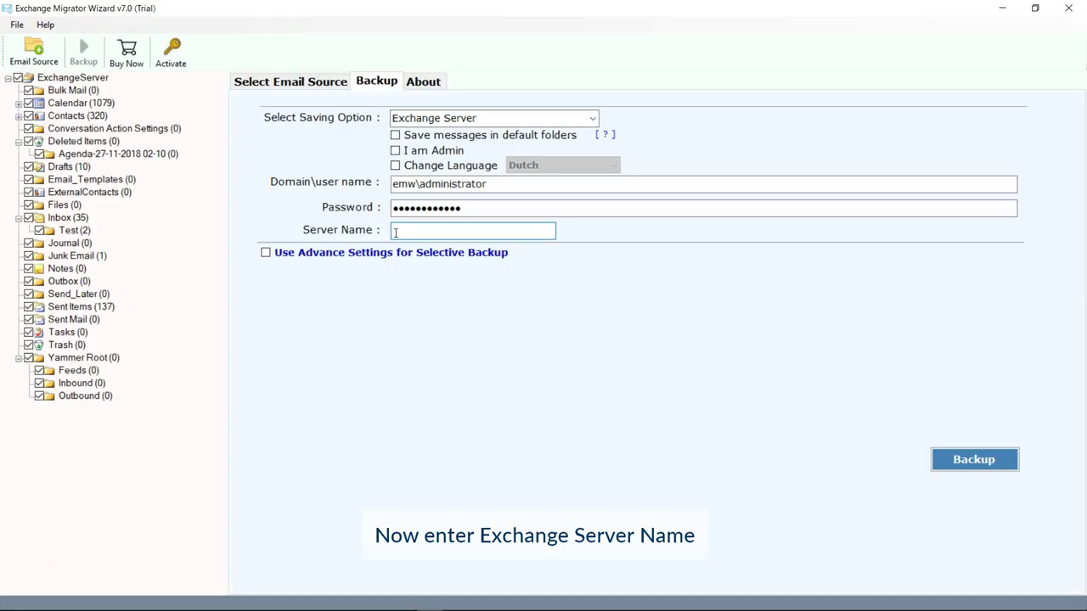
type("mail.recoveryt")
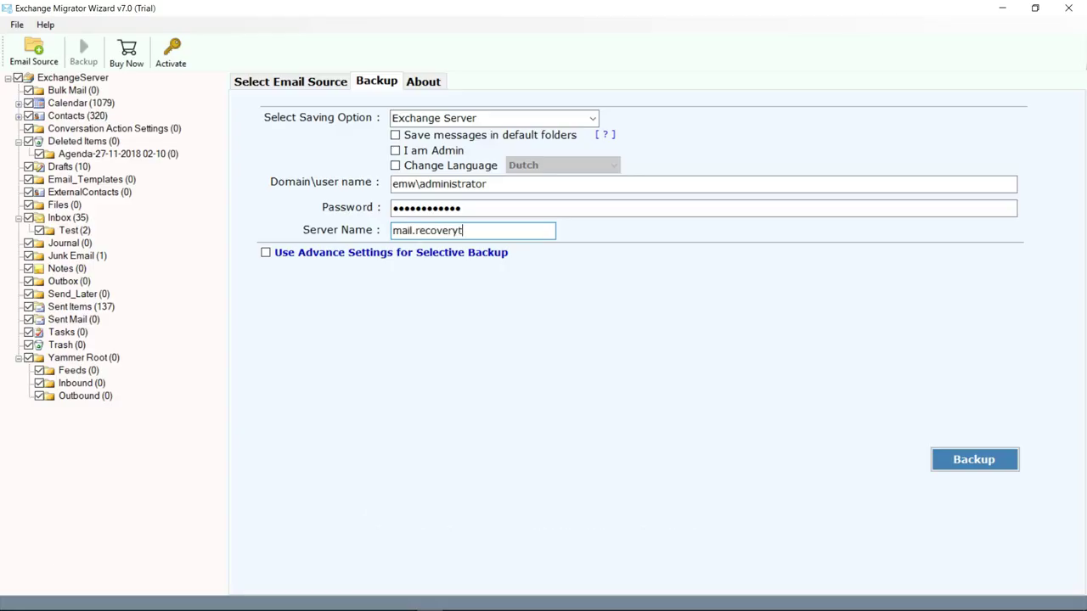
type("ools.com")
- Run the backup without advanced selective settings, acknowledge its messages and look through the saving log
left_click(265, 253)
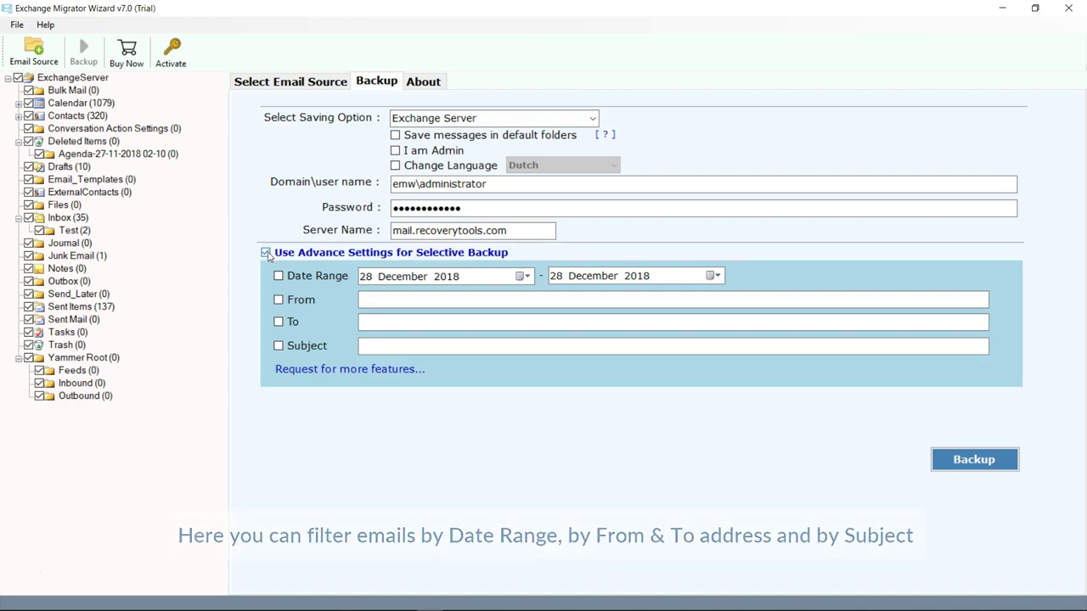
left_click(266, 253)
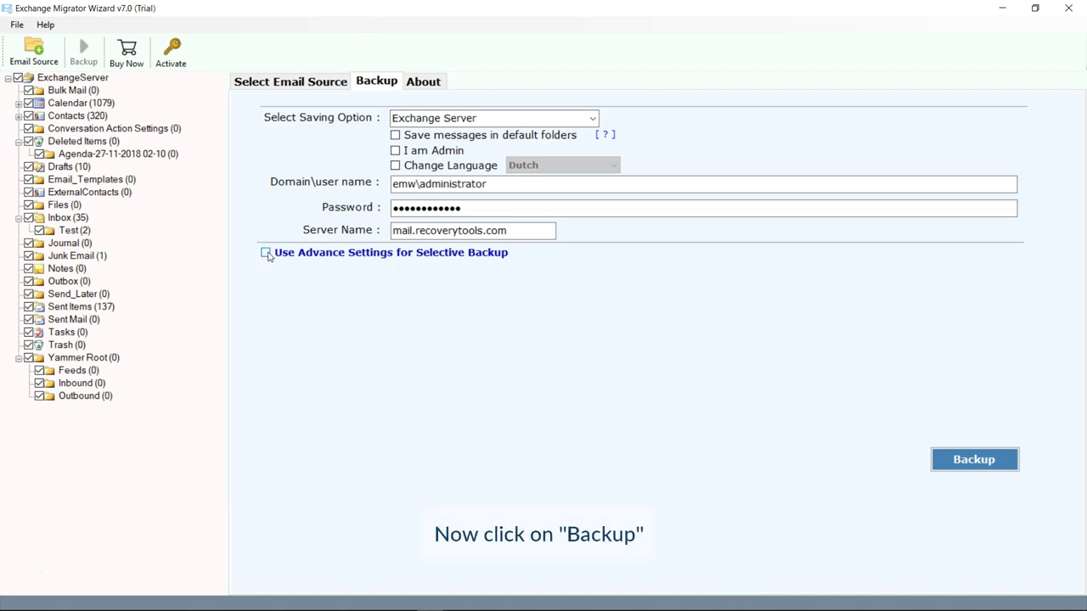
left_click(968, 460)
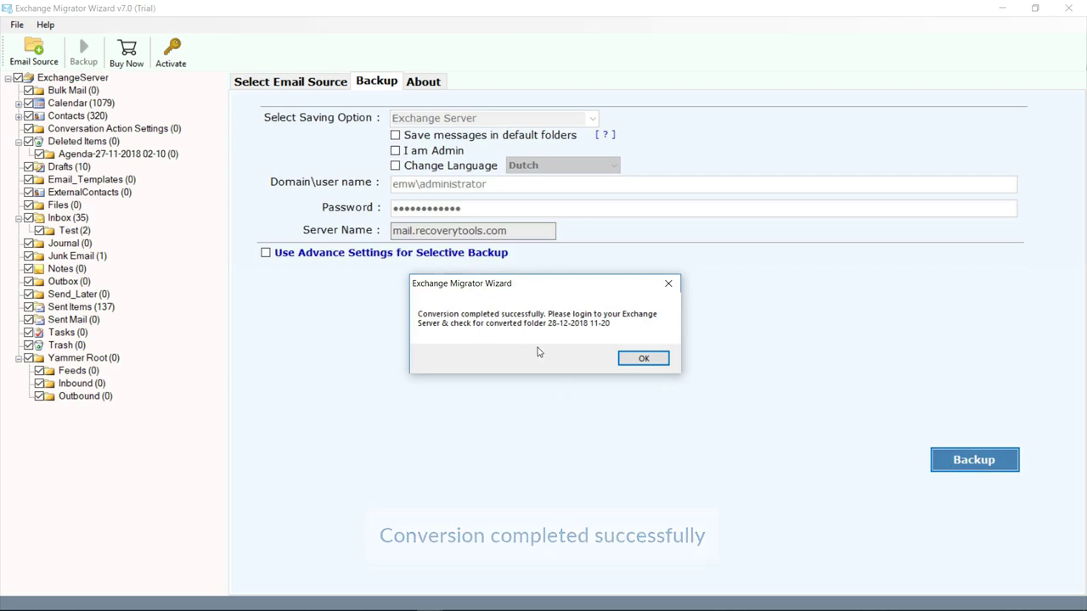
left_click(643, 359)
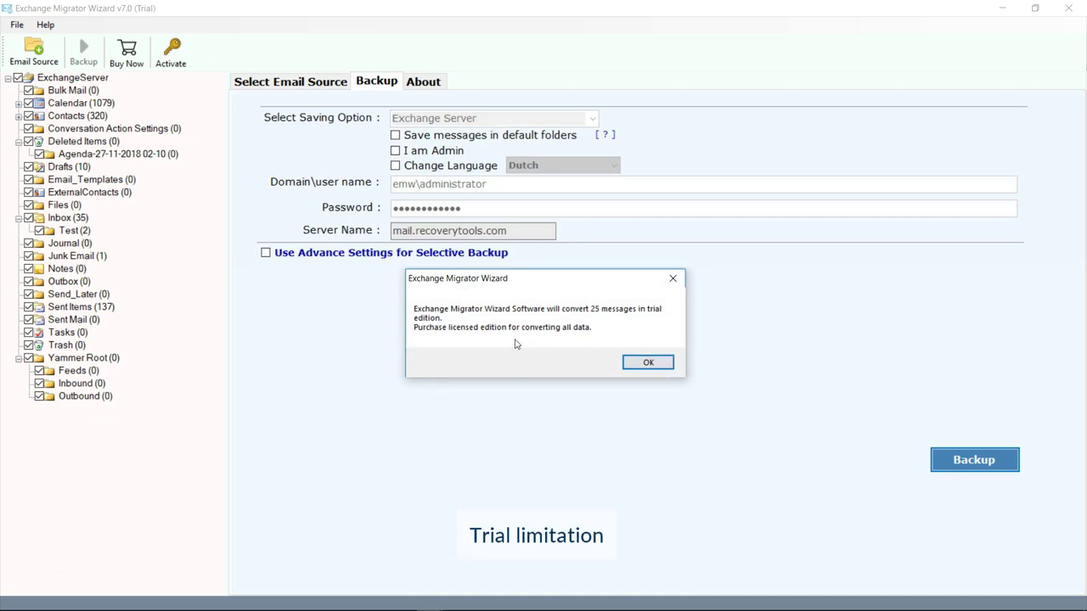
left_click(647, 363)
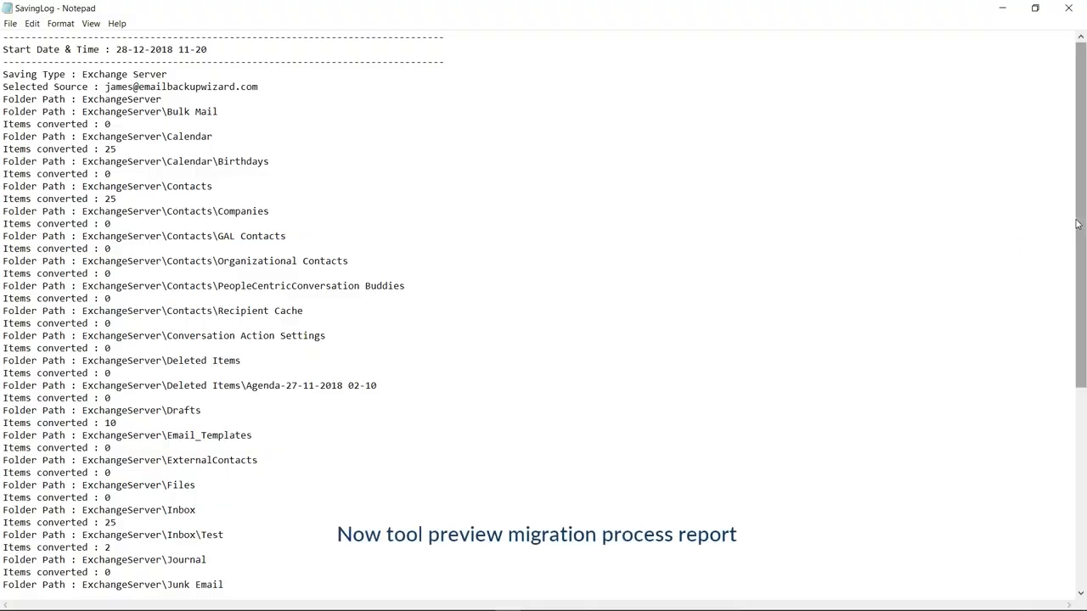
left_click_drag(1079, 224, 1078, 437)
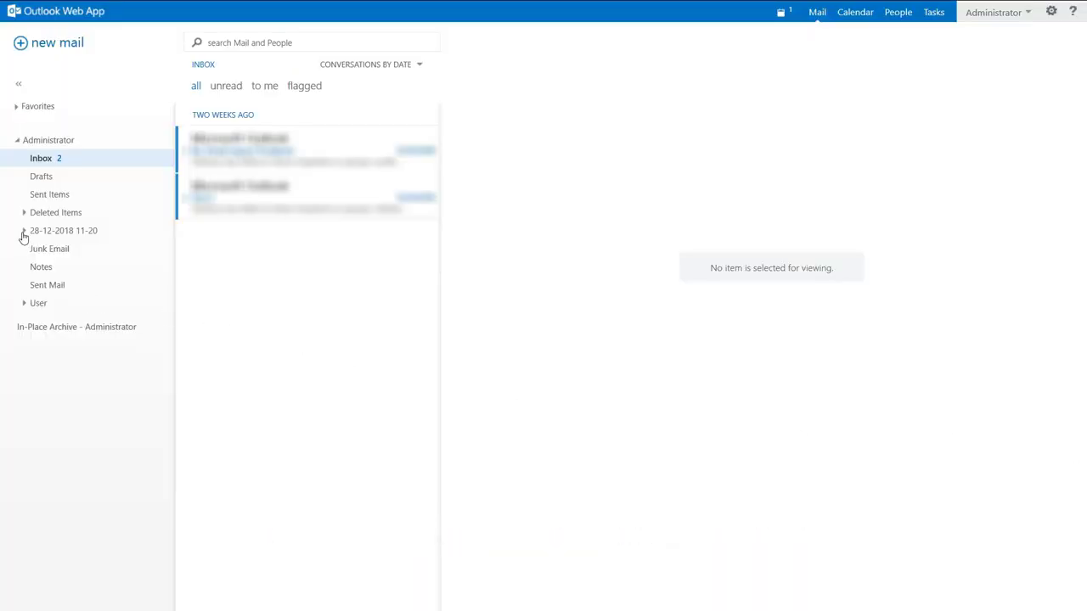
left_click(22, 232)
left_click(31, 249)
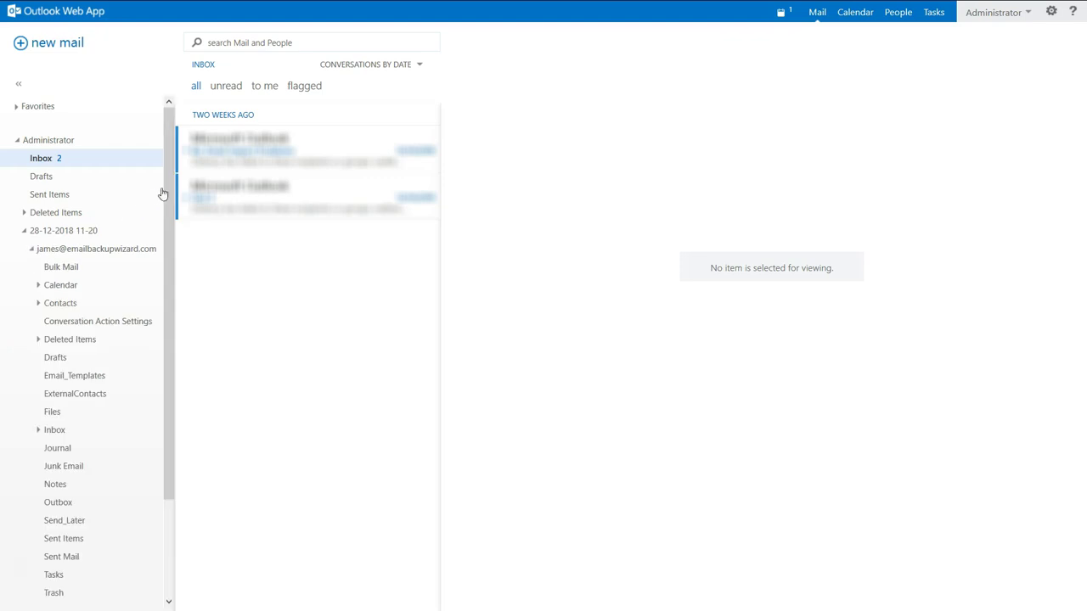
left_click_drag(166, 185, 159, 290)
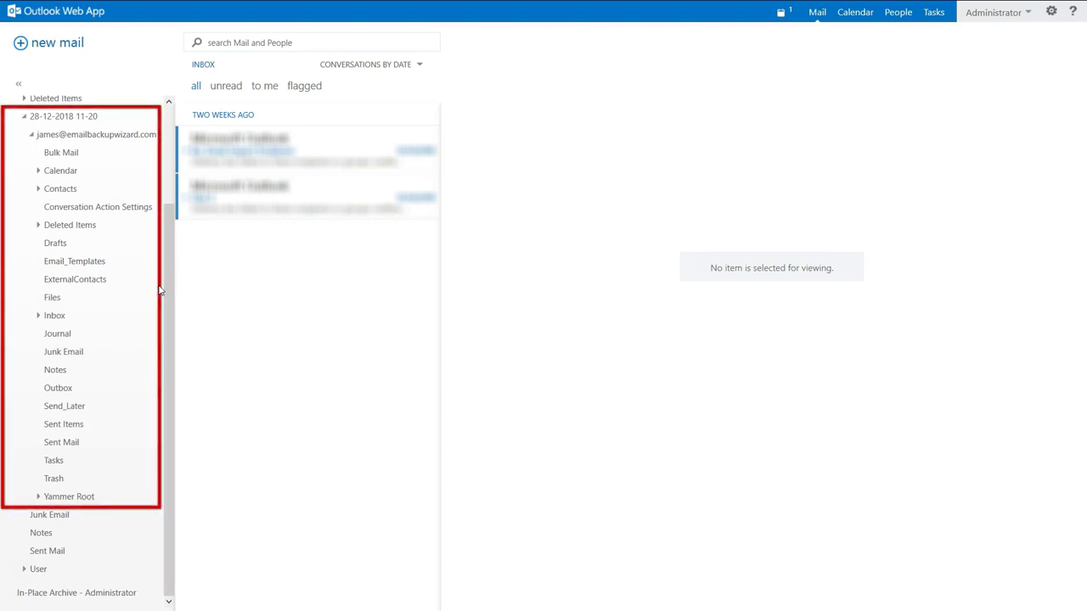
left_click(54, 318)
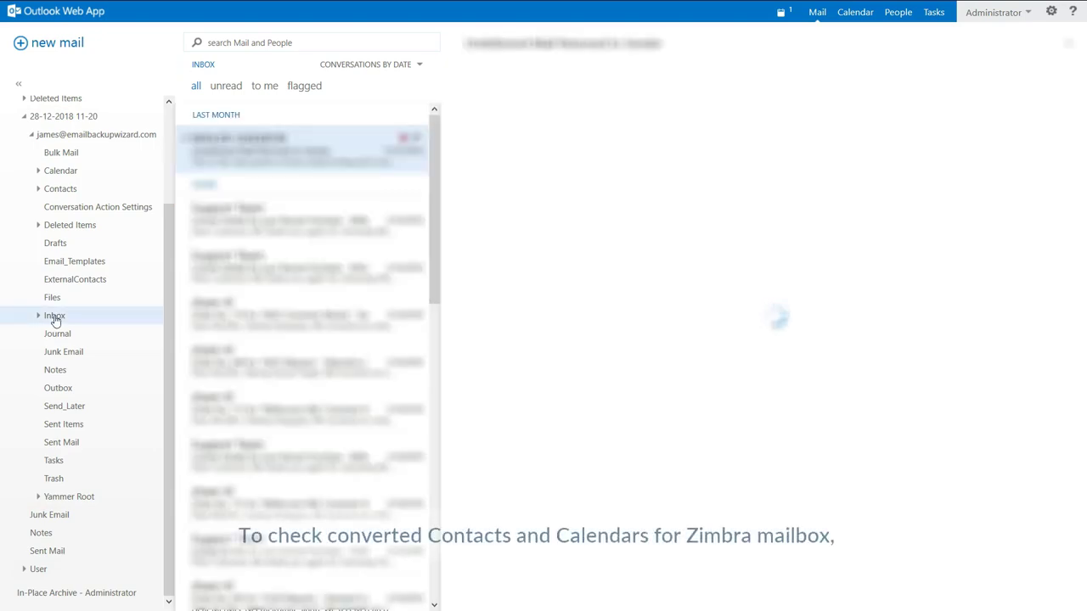